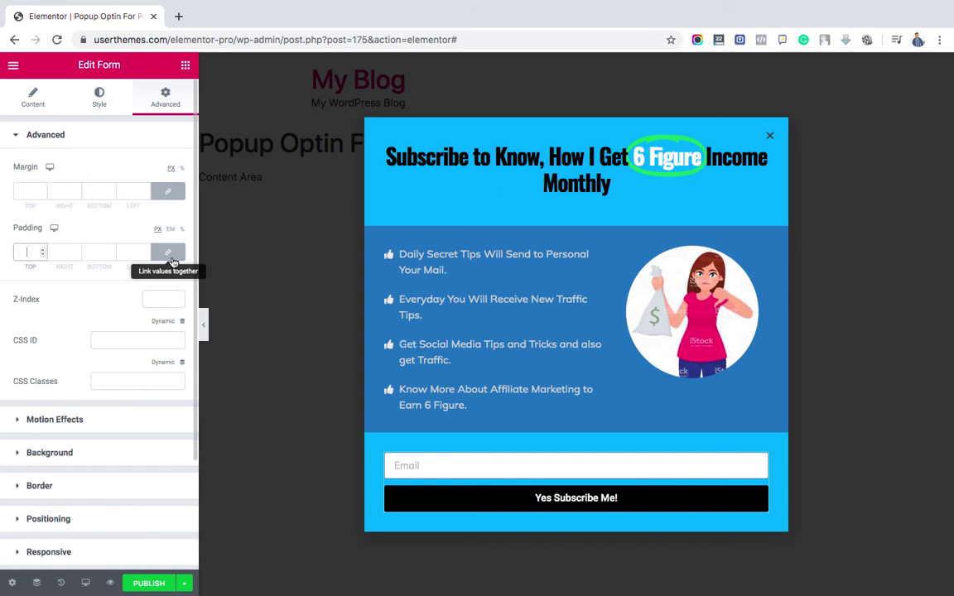
# - Unlink the subscribe form's padding values and set its right and left padding to 100 px
pyautogui.click(165, 253)
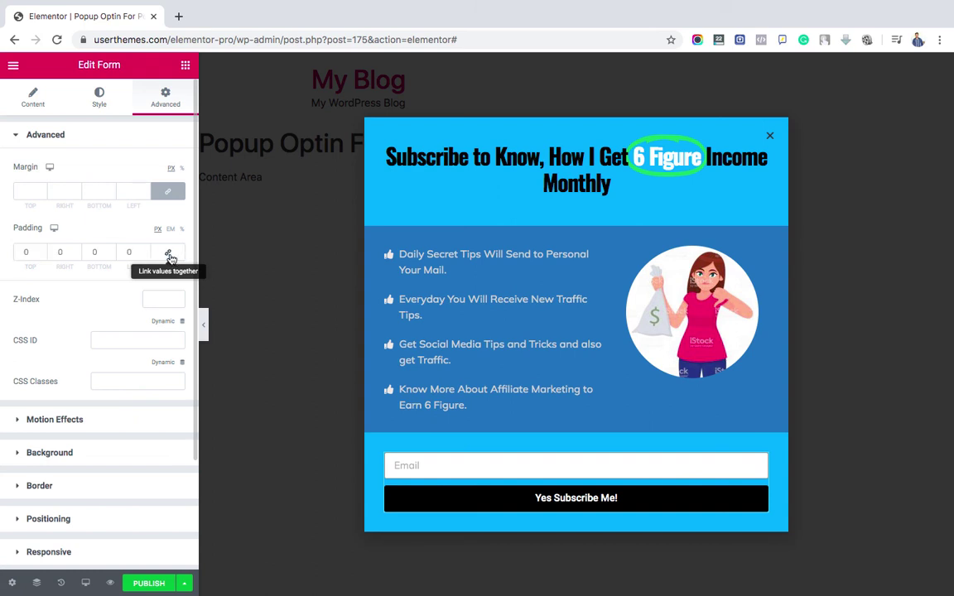
pyautogui.doubleClick(59, 252)
pyautogui.write('100')
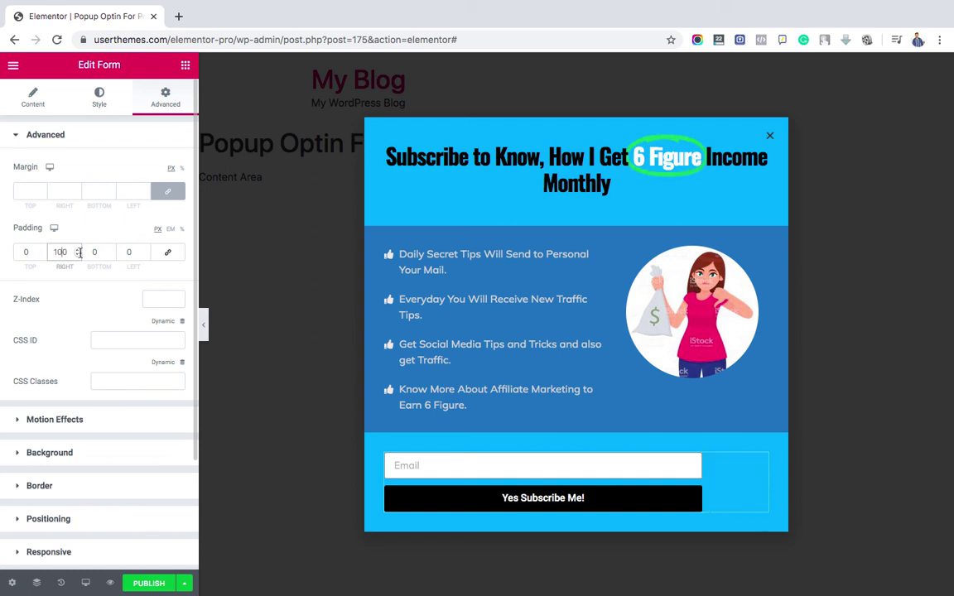
pyautogui.click(126, 251)
pyautogui.write('100')
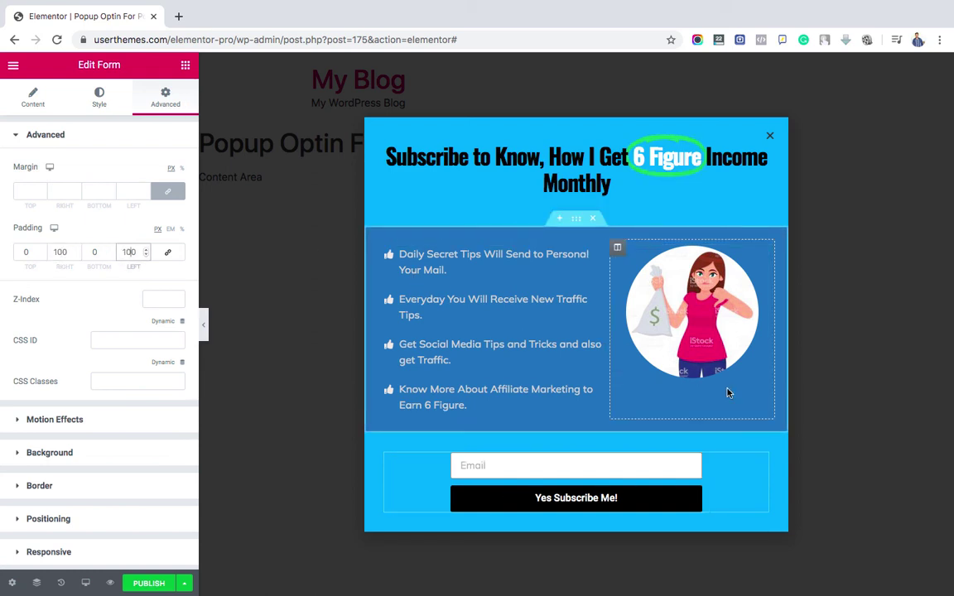
pyautogui.click(836, 457)
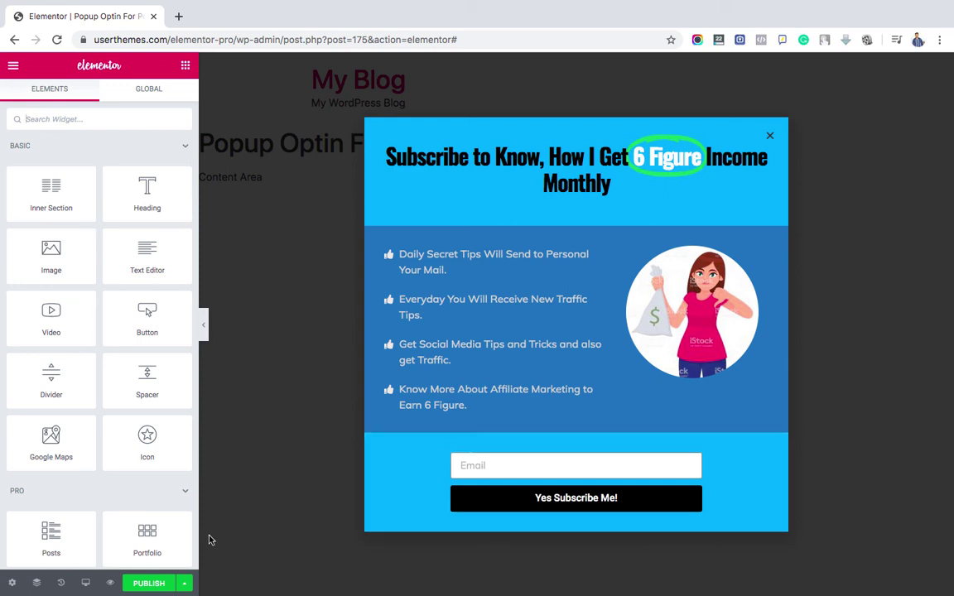
# - Start publishing the popup and add an Include display condition for the Entire Site
pyautogui.click(149, 583)
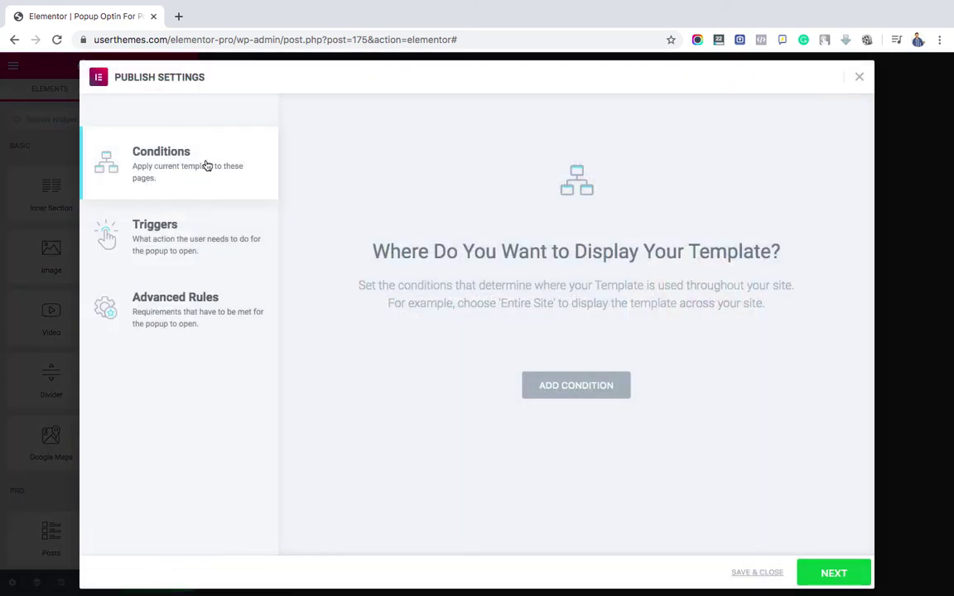
pyautogui.click(577, 389)
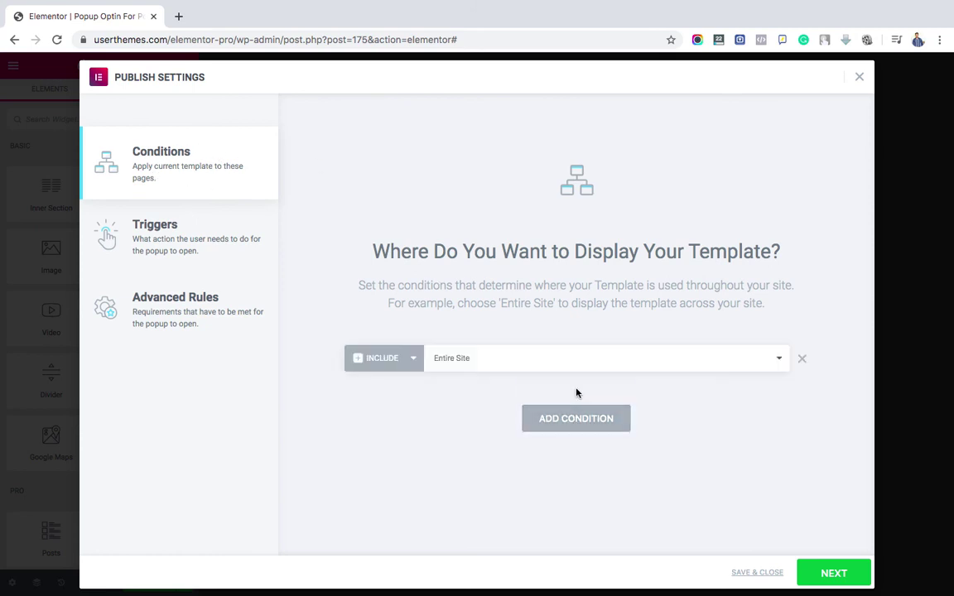
# - Try Archives and Singular as the display condition, review their sub-options, and return the condition to Entire Site
pyautogui.click(553, 365)
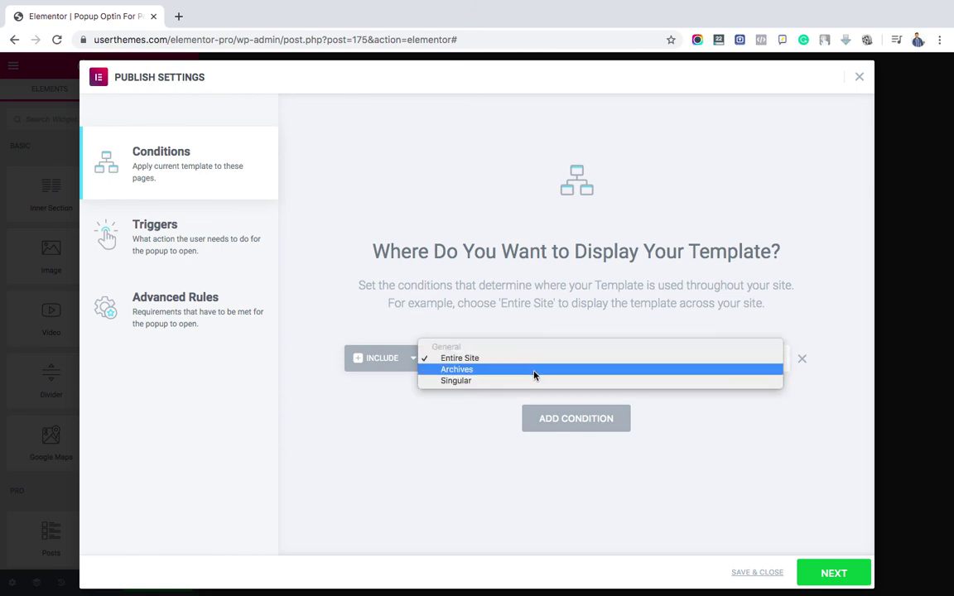
pyautogui.click(521, 373)
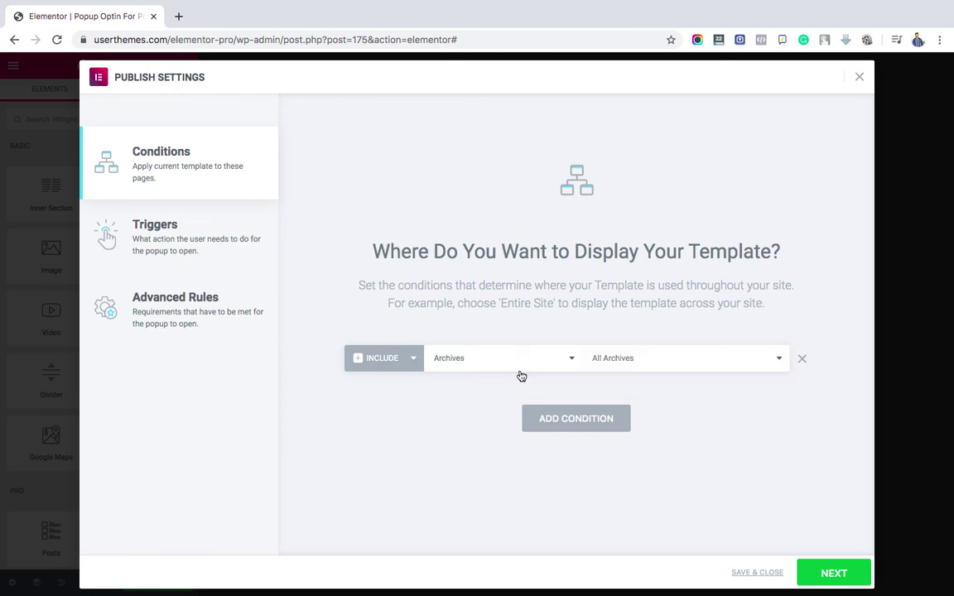
pyautogui.click(685, 364)
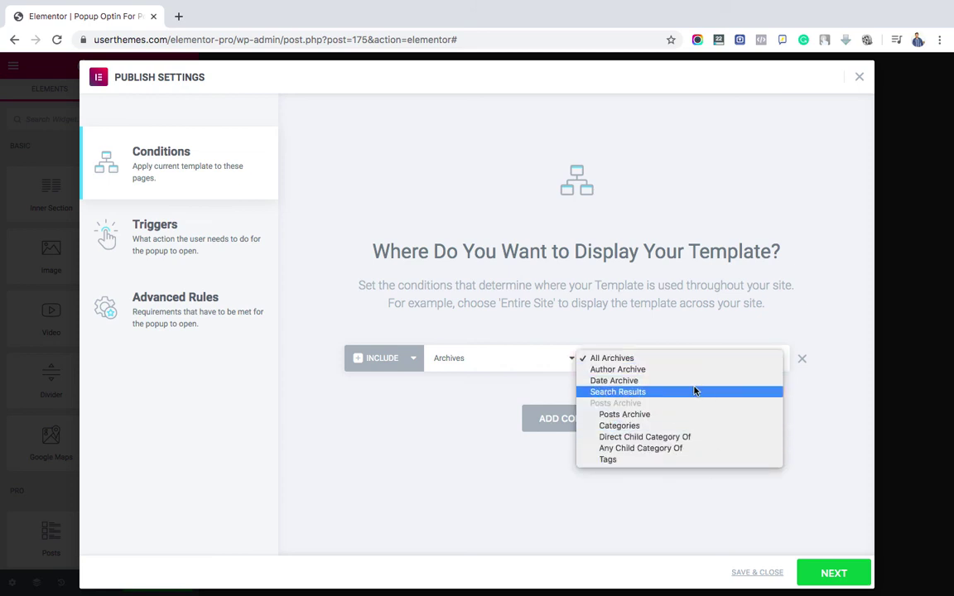
pyautogui.click(558, 366)
pyautogui.click(558, 366)
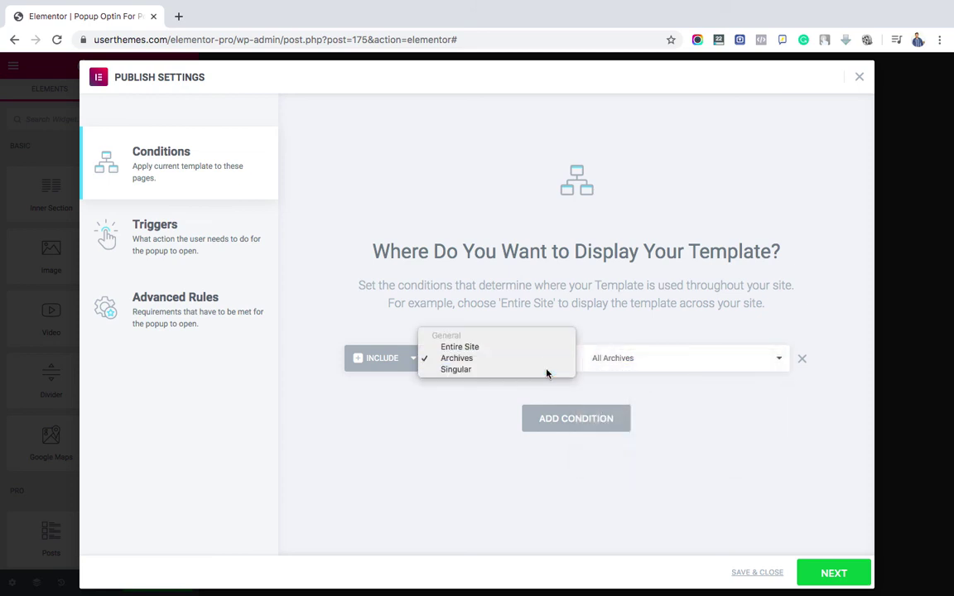
pyautogui.click(548, 375)
pyautogui.click(632, 363)
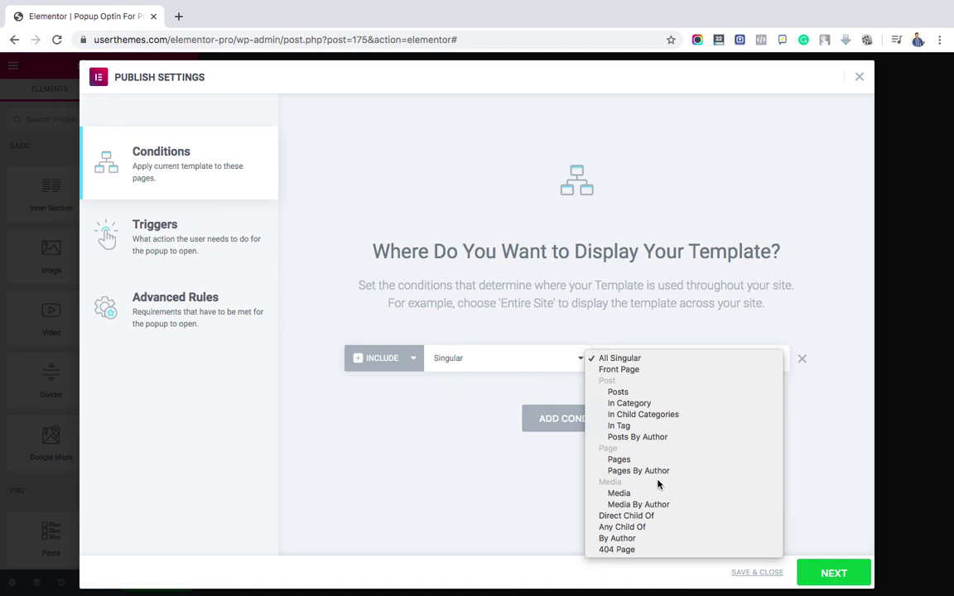
pyautogui.click(570, 383)
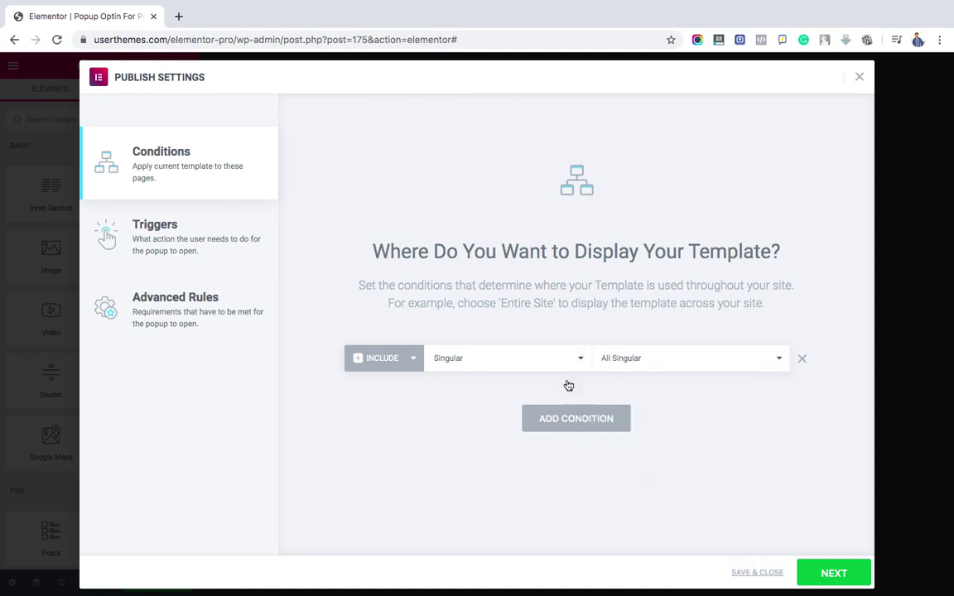
pyautogui.click(534, 366)
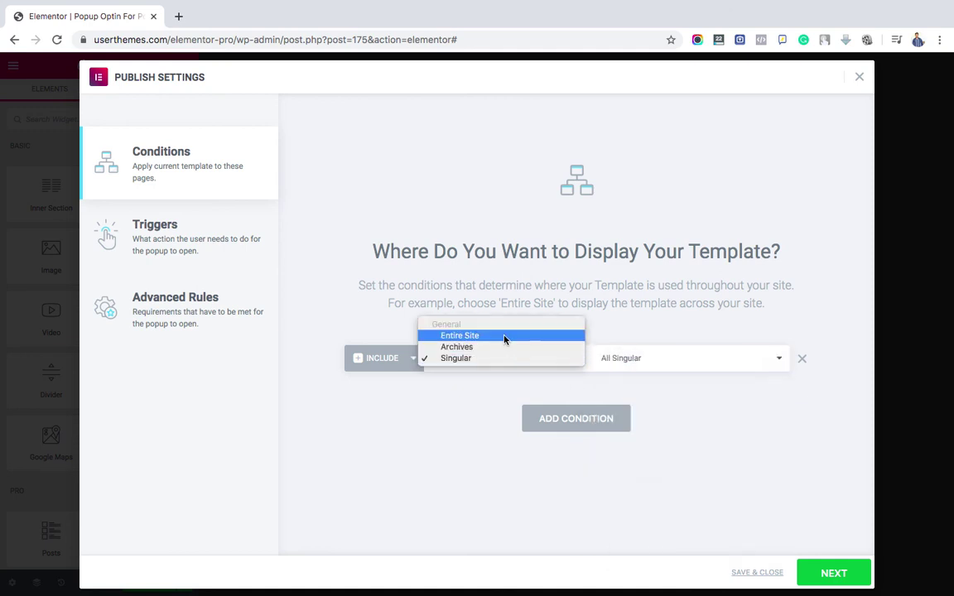
pyautogui.click(507, 337)
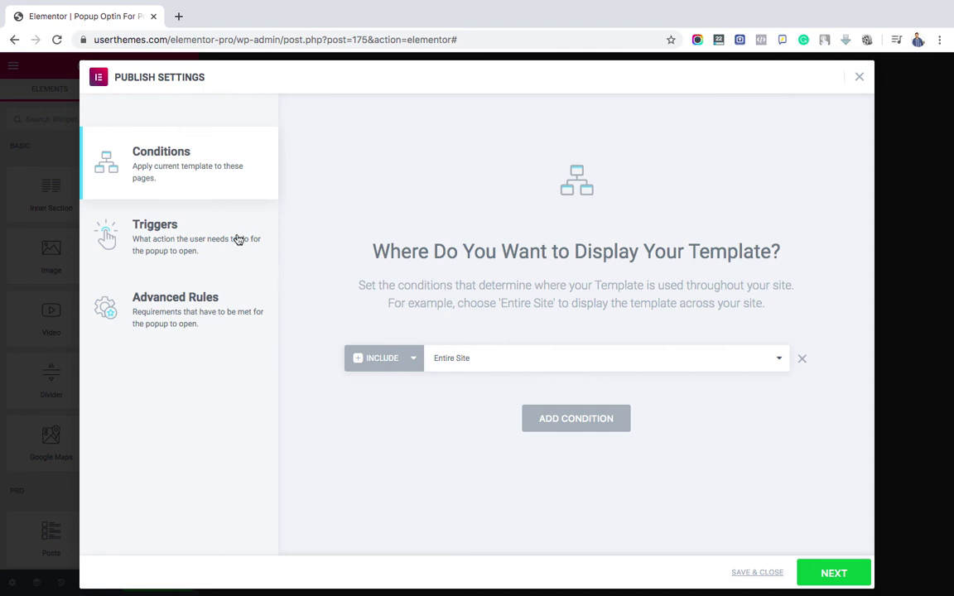
# - Examine the settings of the On Page Load and On Scroll popup triggers, switching each one off again
pyautogui.click(214, 245)
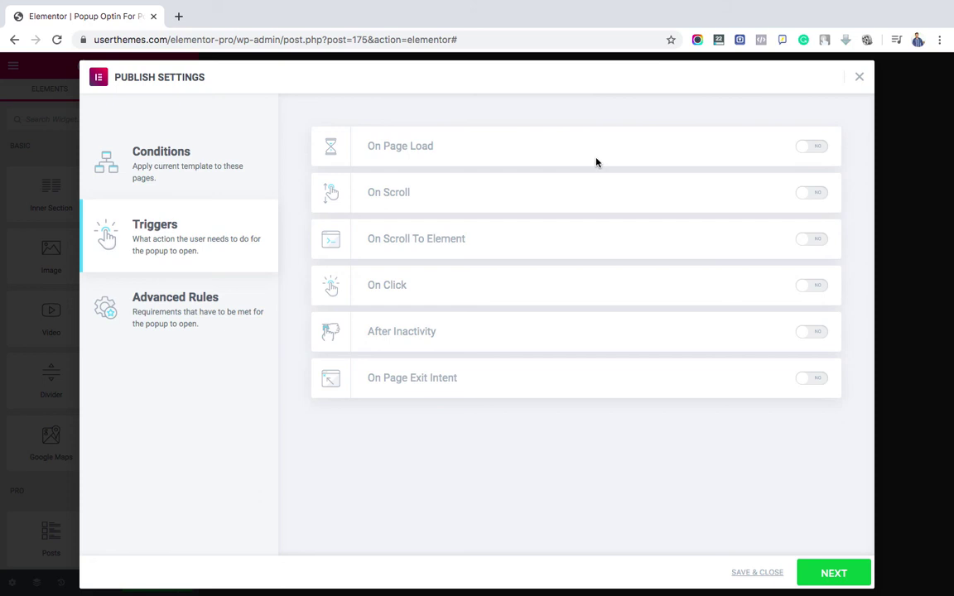
pyautogui.click(811, 145)
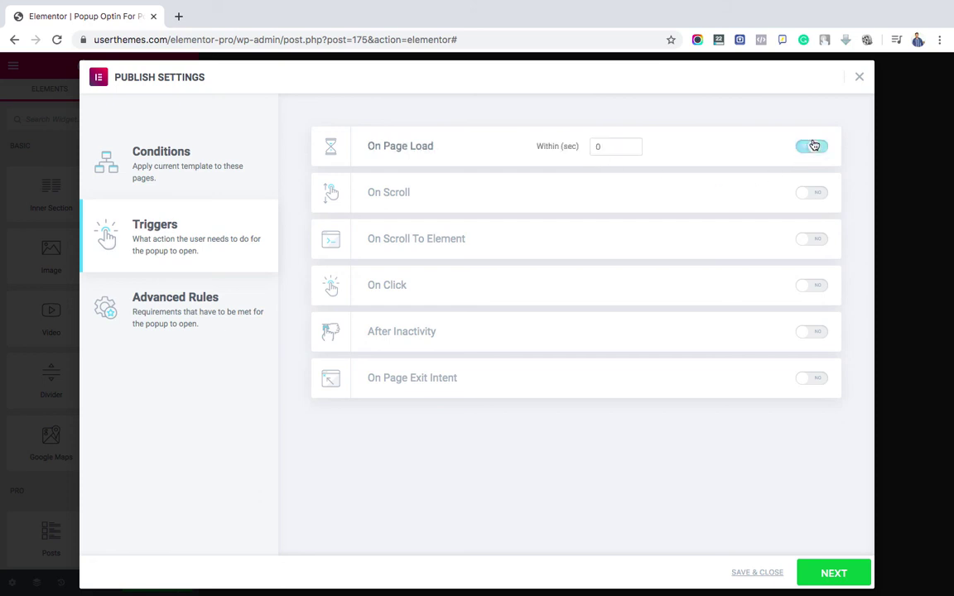
pyautogui.click(610, 147)
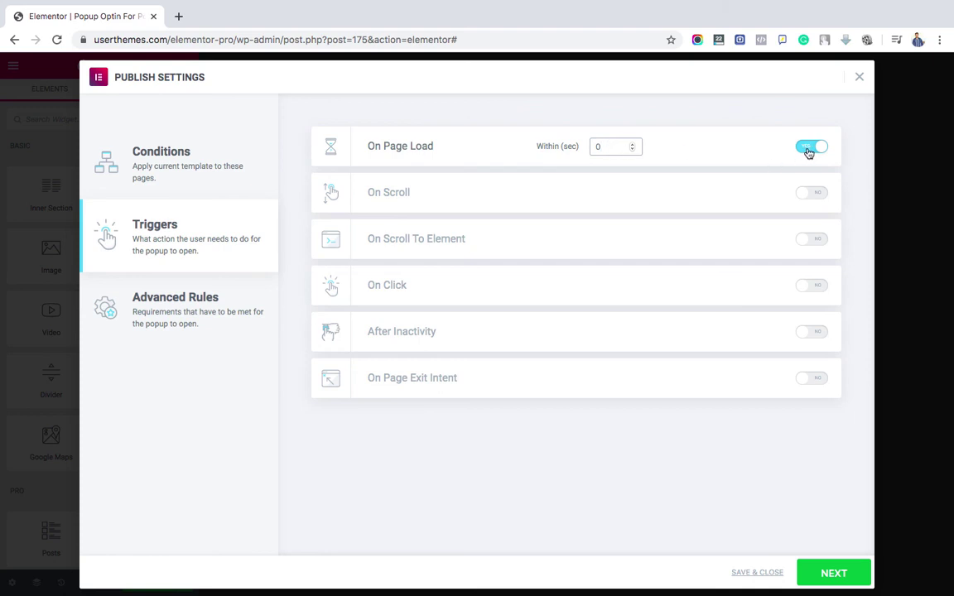
pyautogui.click(809, 151)
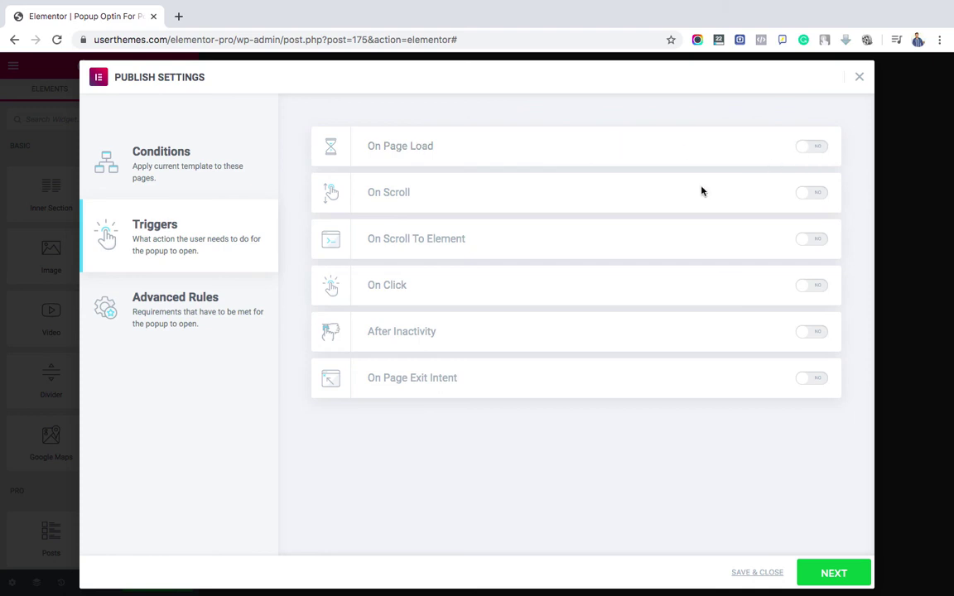
pyautogui.click(808, 195)
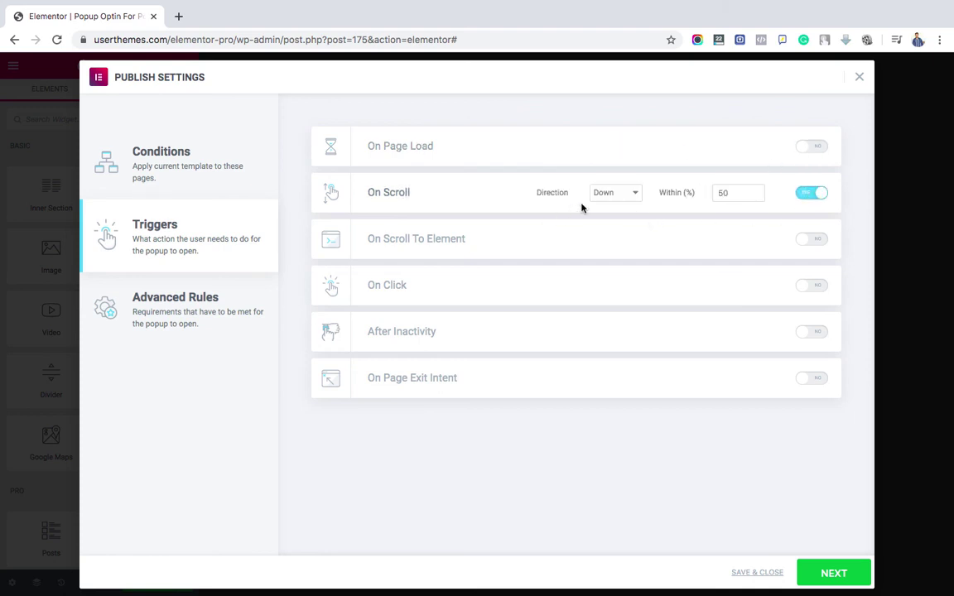
pyautogui.click(615, 204)
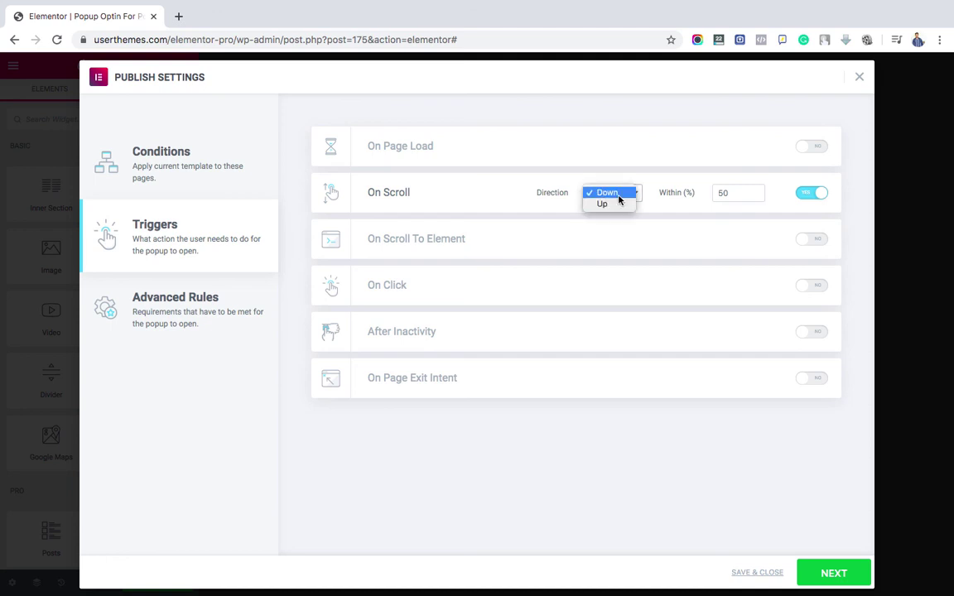
pyautogui.click(619, 198)
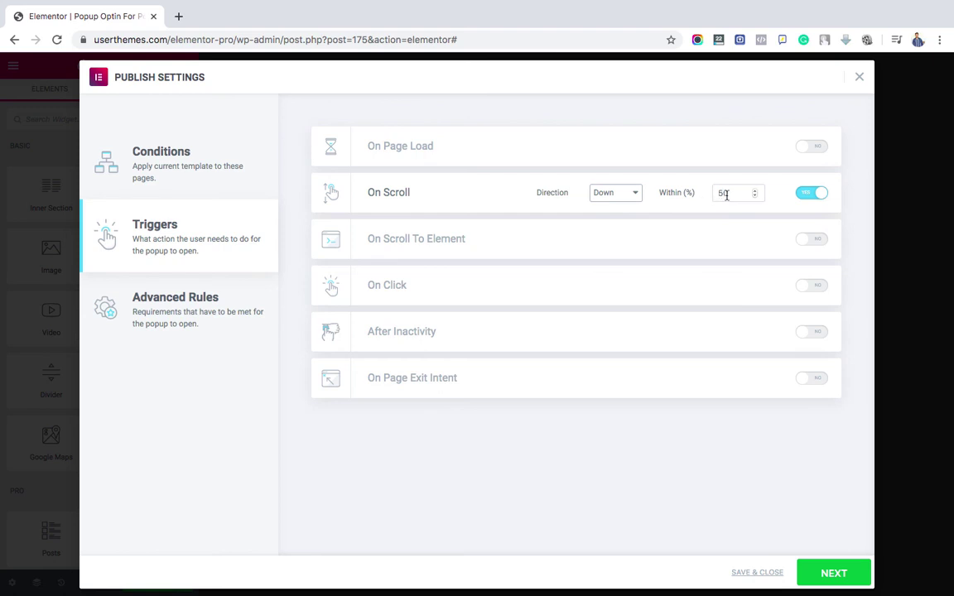
pyautogui.click(811, 193)
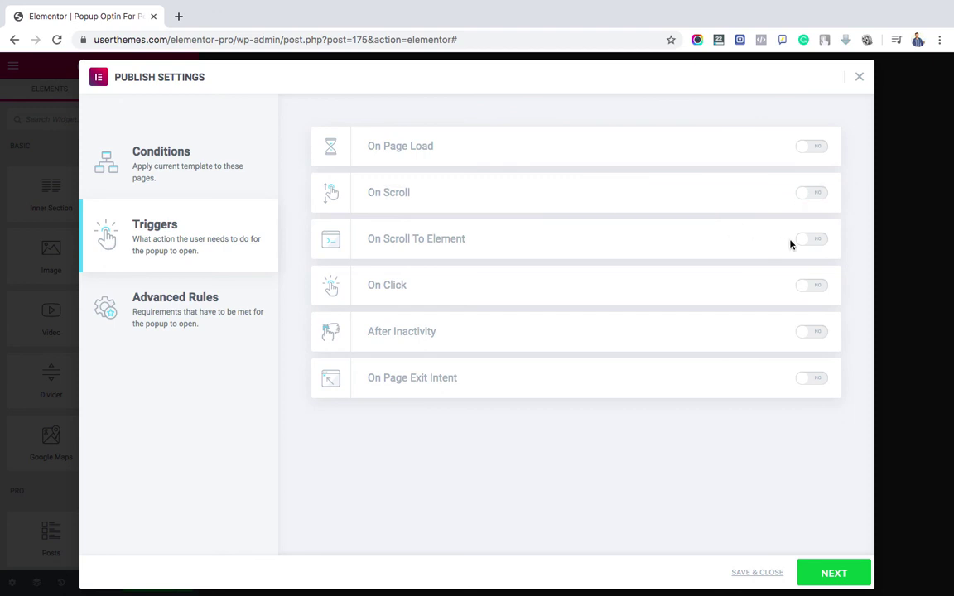
# - Try the On Scroll To Element, On Click, After Inactivity and On Page Exit Intent triggers, switching each off again
pyautogui.click(821, 241)
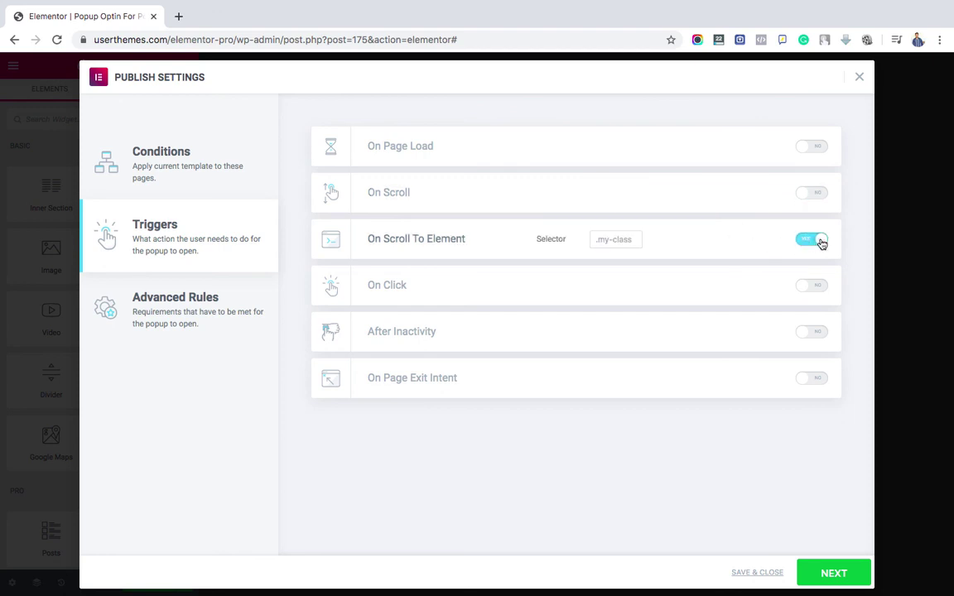
pyautogui.click(820, 241)
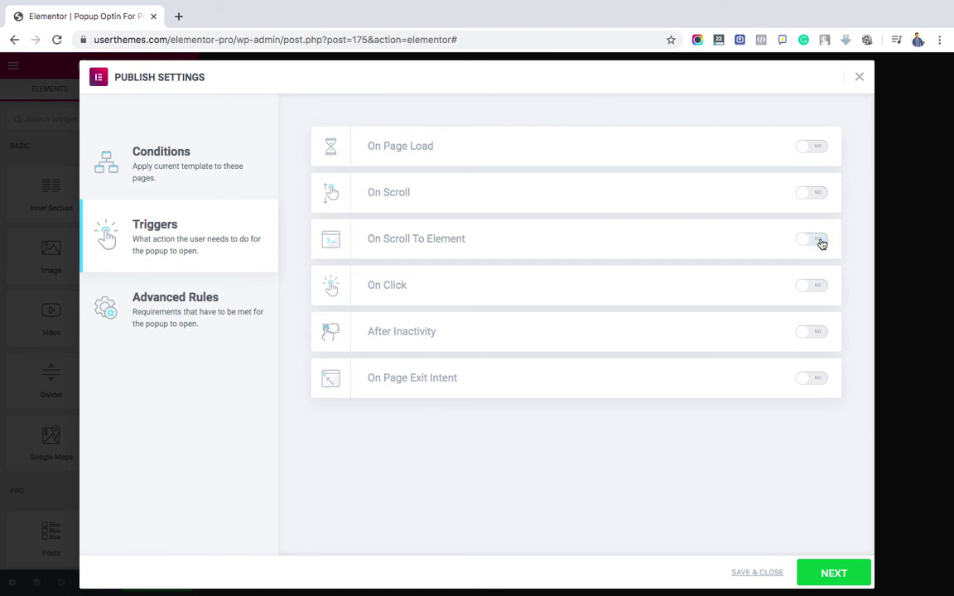
pyautogui.click(812, 289)
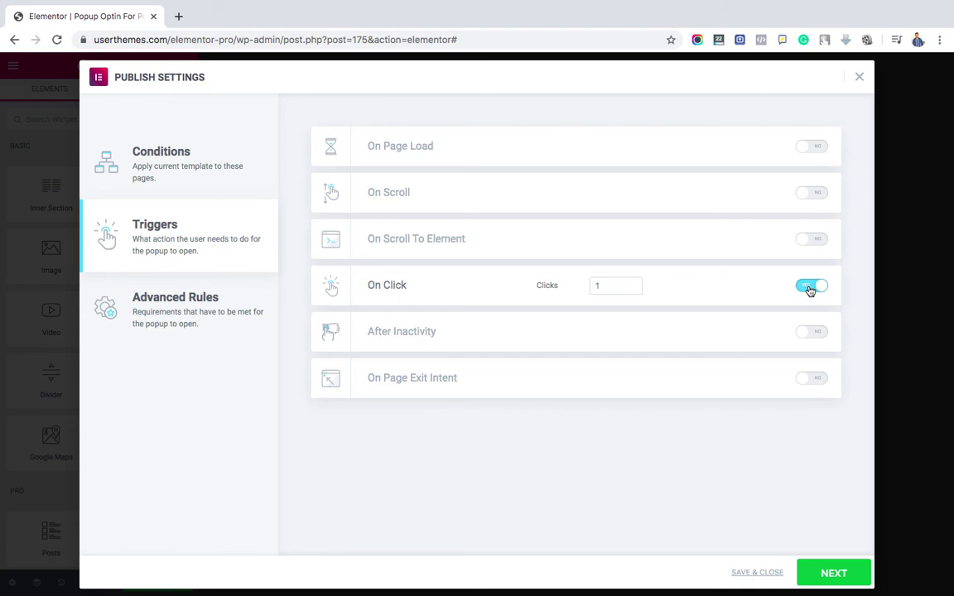
pyautogui.click(809, 289)
pyautogui.click(803, 335)
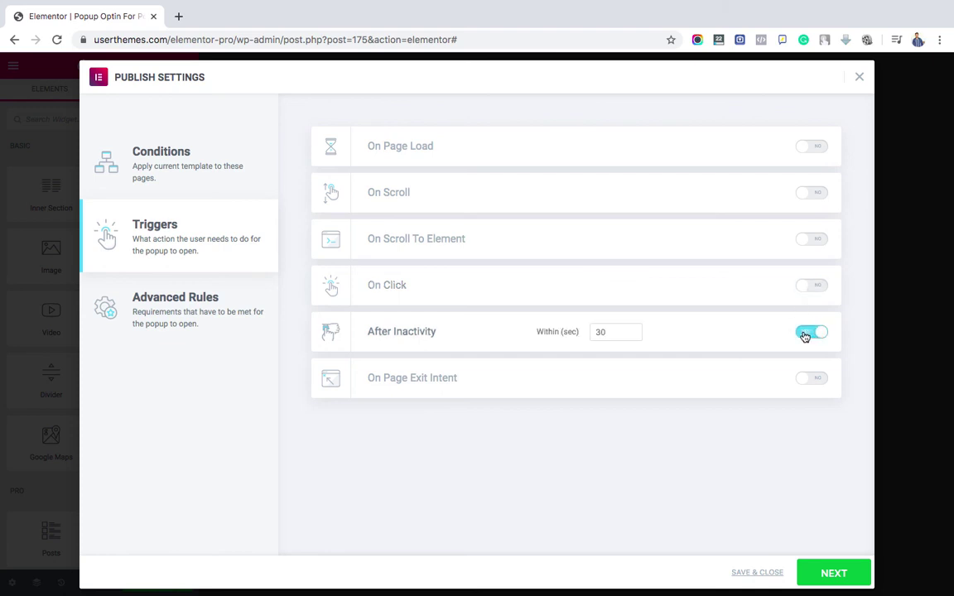
pyautogui.click(804, 335)
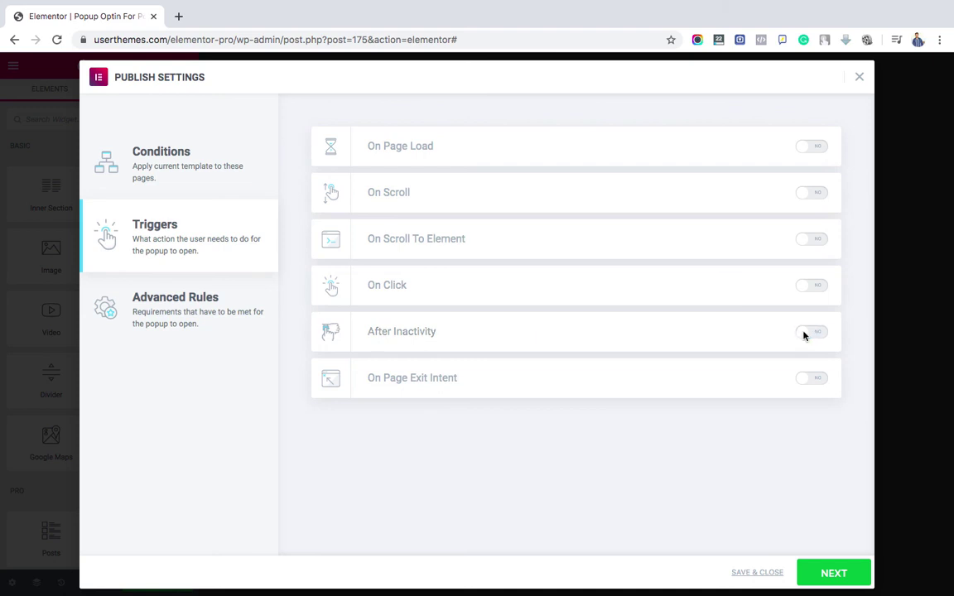
pyautogui.click(806, 382)
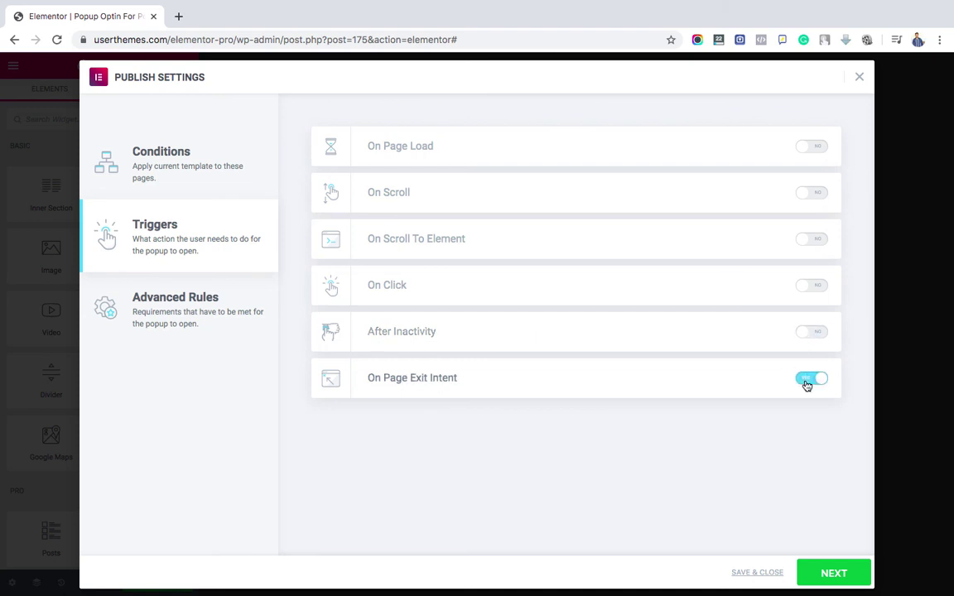
pyautogui.click(807, 383)
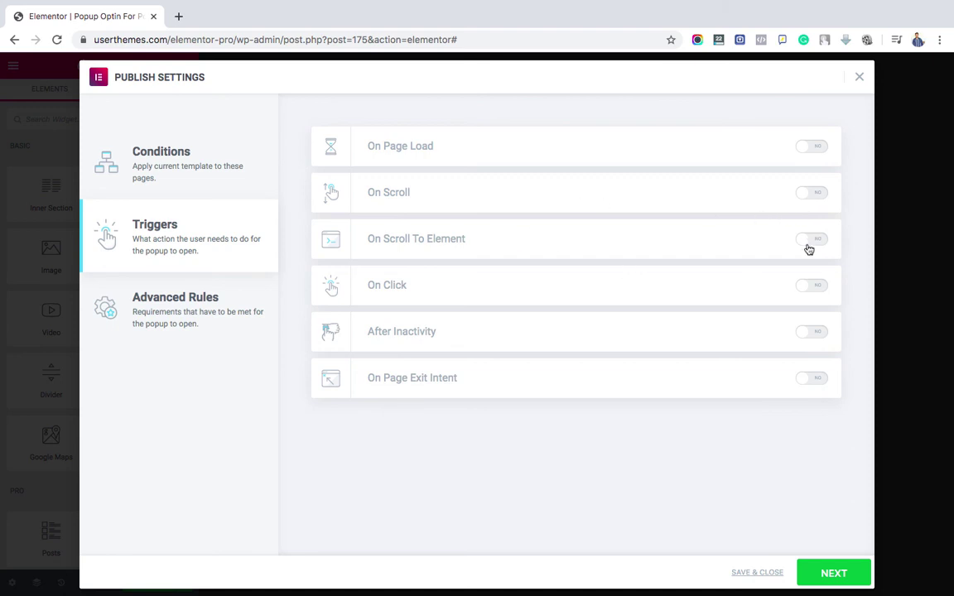
# - Enable the On Scroll trigger with direction Down and set it to within 10%
pyautogui.click(808, 198)
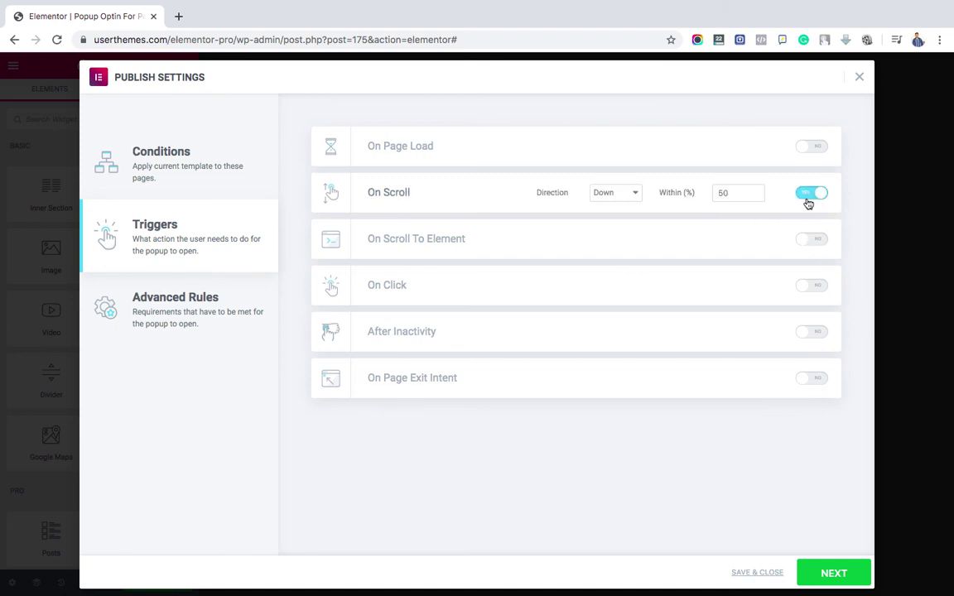
pyautogui.click(721, 192)
pyautogui.press('BackSpace')
pyautogui.write('1')
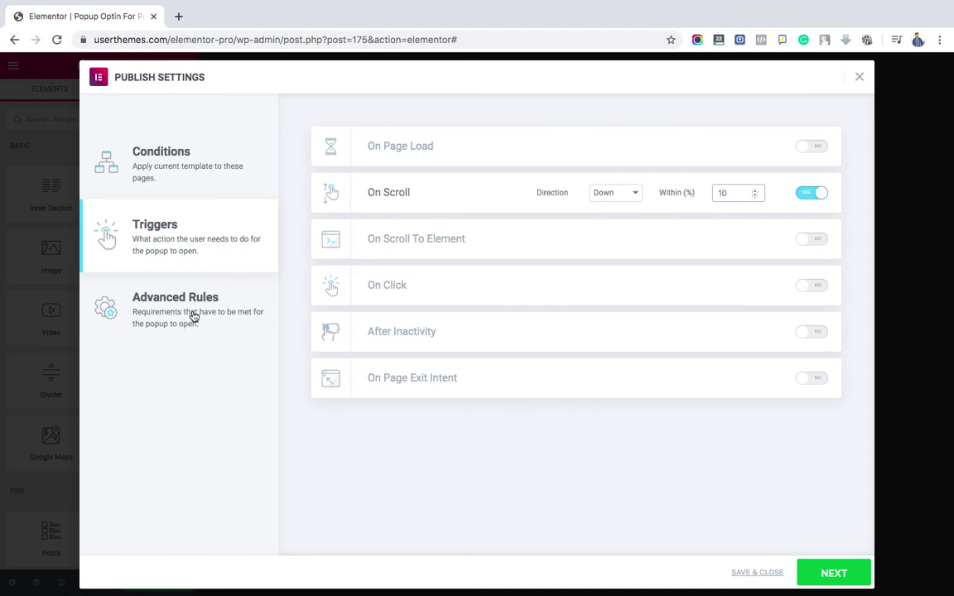
# - Proceed to the advanced rules and try Show after X page views, Show after X sessions and Show up to X times, switching each off again
pyautogui.click(832, 573)
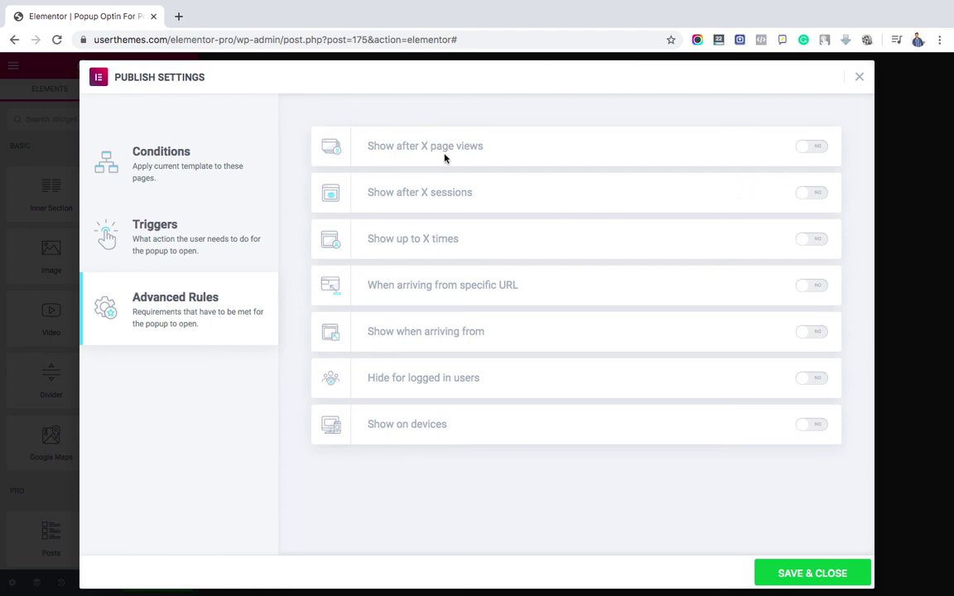
pyautogui.click(813, 149)
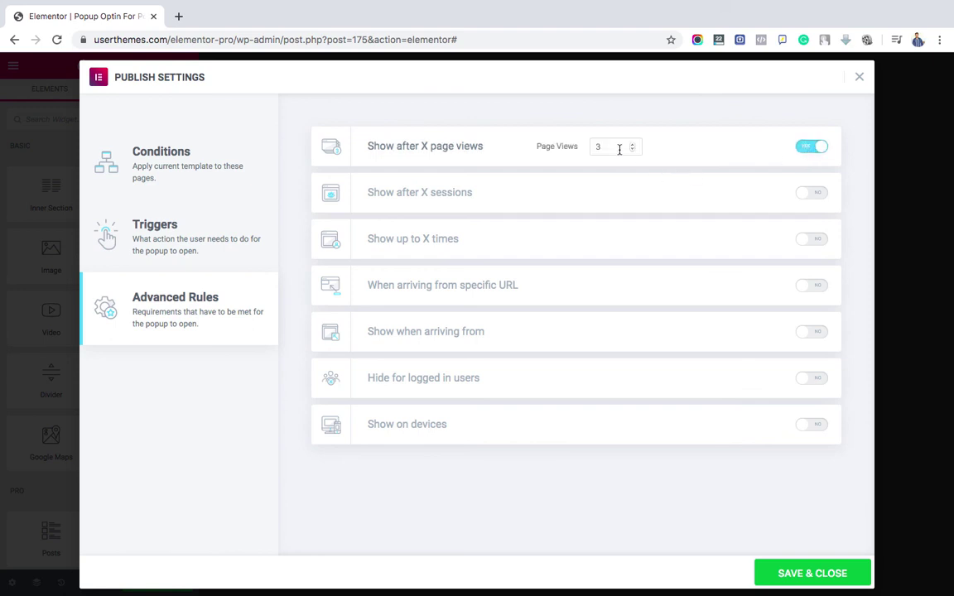
pyautogui.click(810, 152)
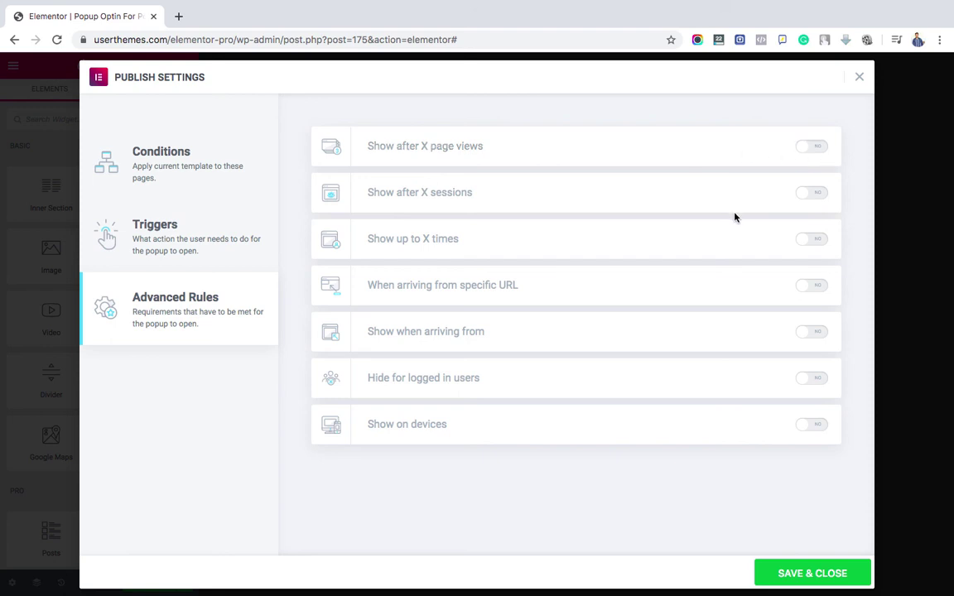
pyautogui.click(812, 193)
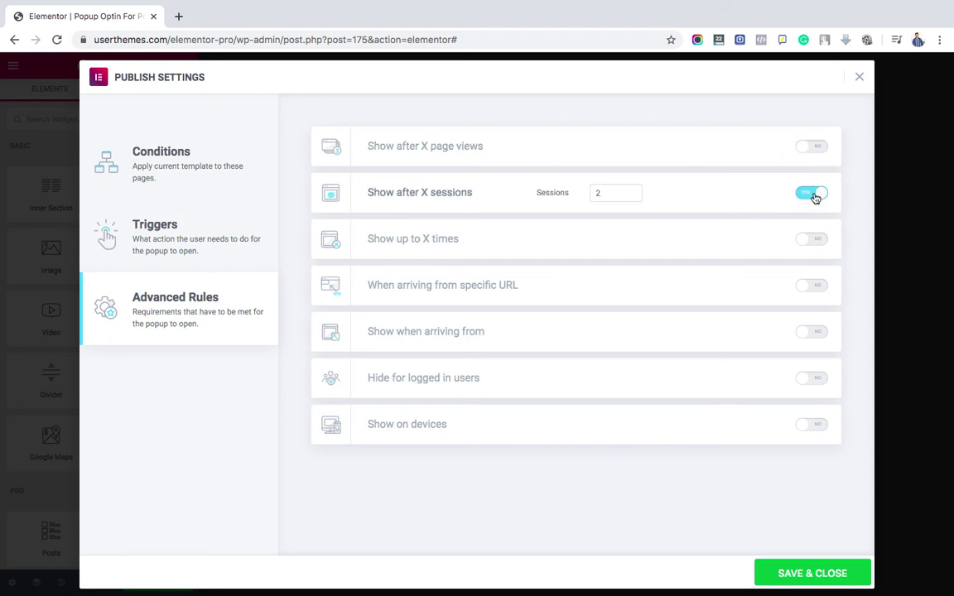
pyautogui.click(813, 197)
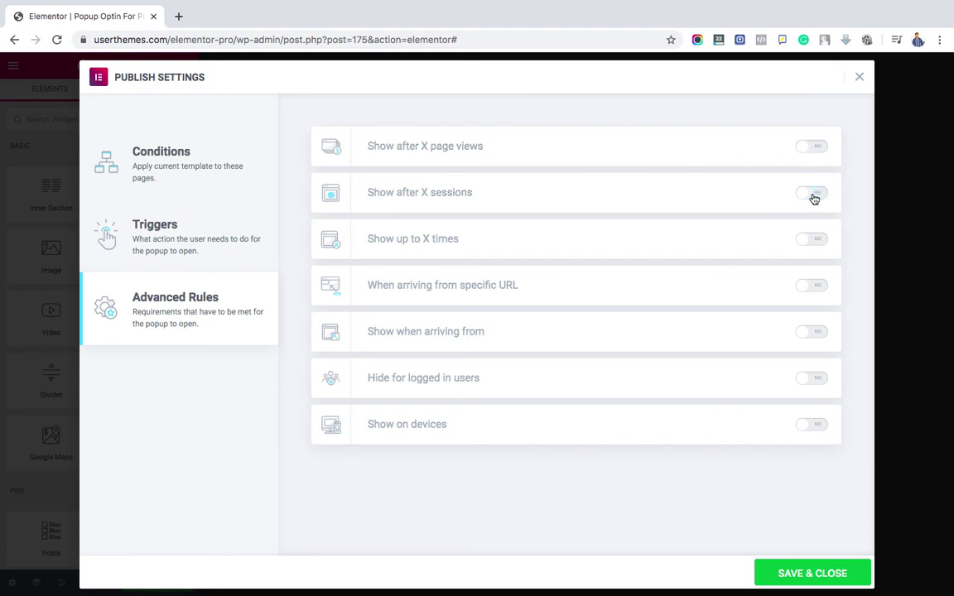
pyautogui.click(811, 248)
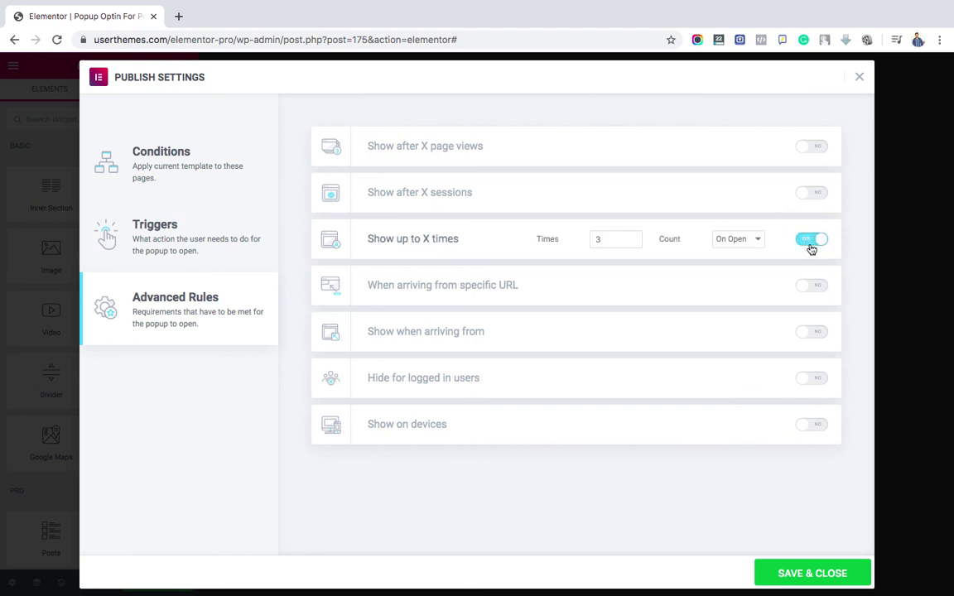
pyautogui.click(810, 244)
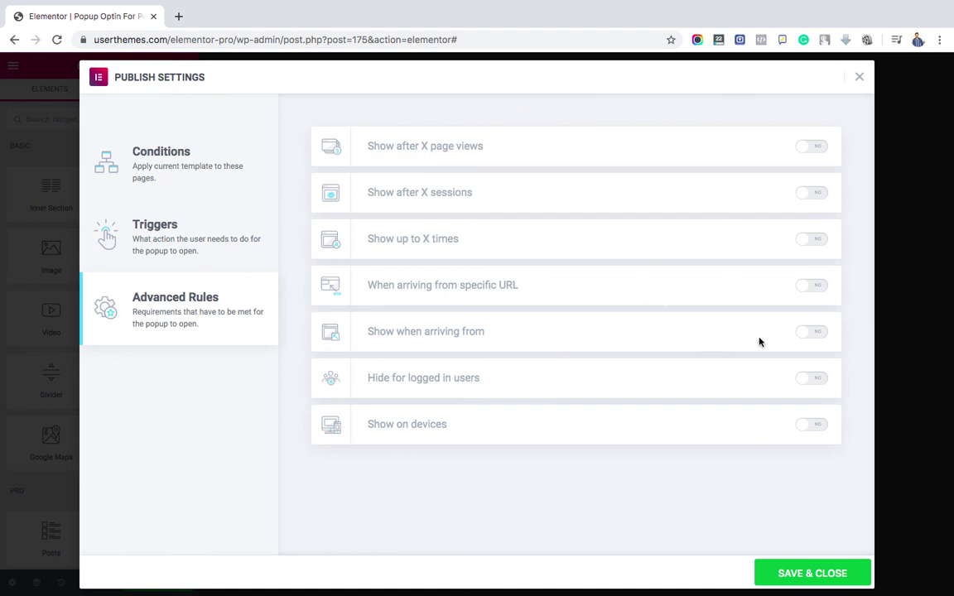
# - Try the When arriving from specific URL and Show when arriving from rules, review their options, and switch each off again
pyautogui.click(816, 289)
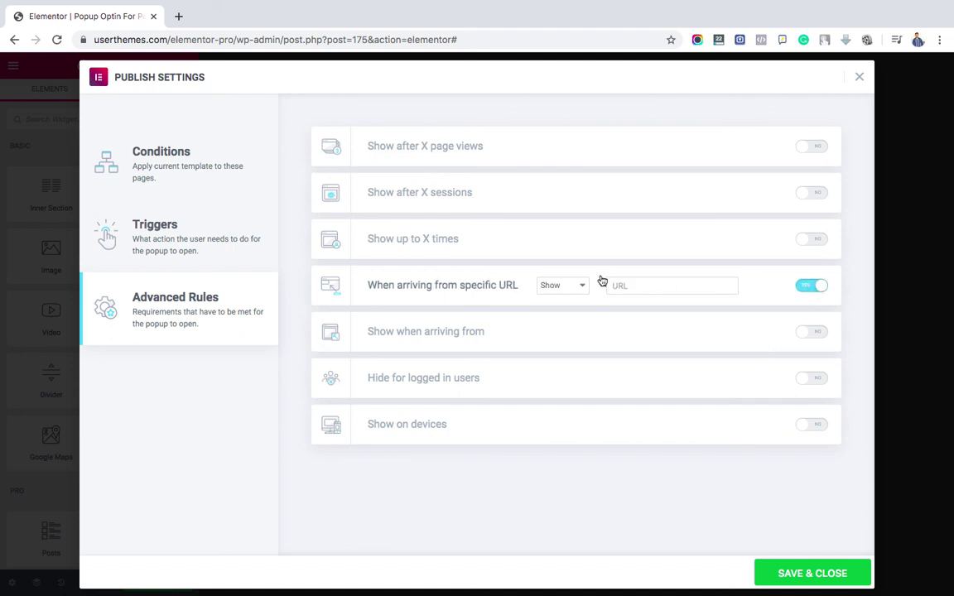
pyautogui.click(571, 286)
pyautogui.click(570, 287)
pyautogui.click(652, 285)
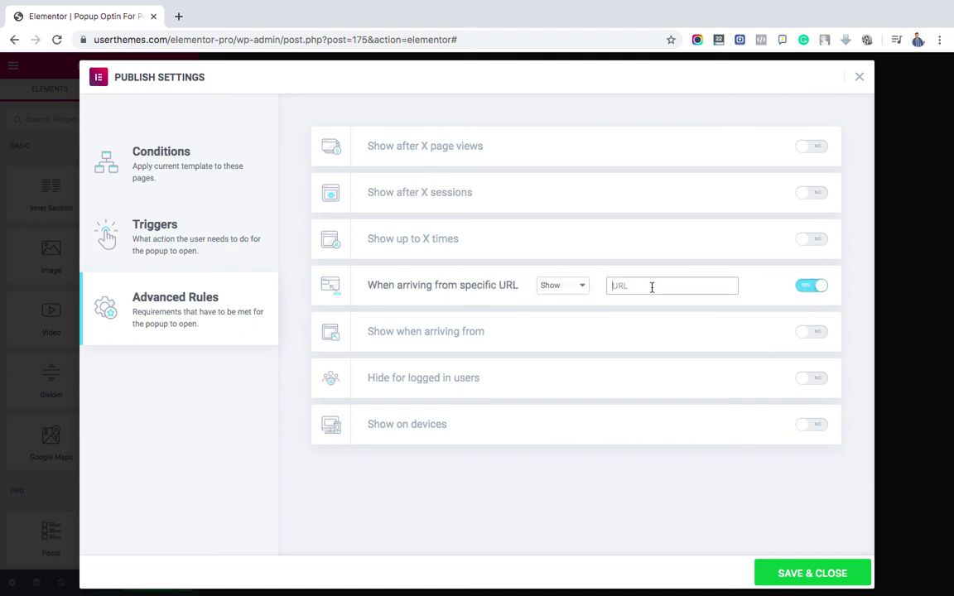
pyautogui.click(808, 287)
pyautogui.click(808, 333)
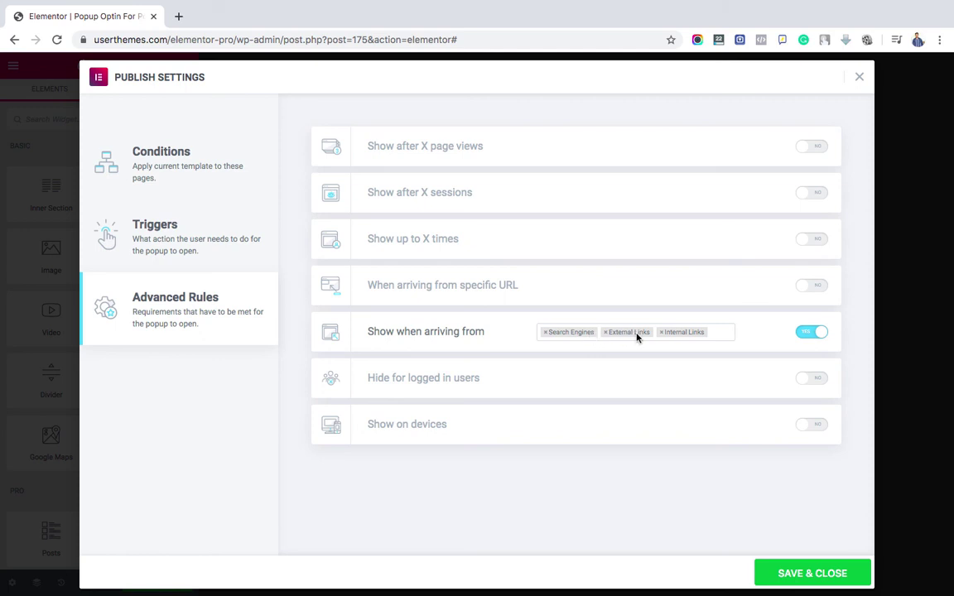
pyautogui.click(801, 337)
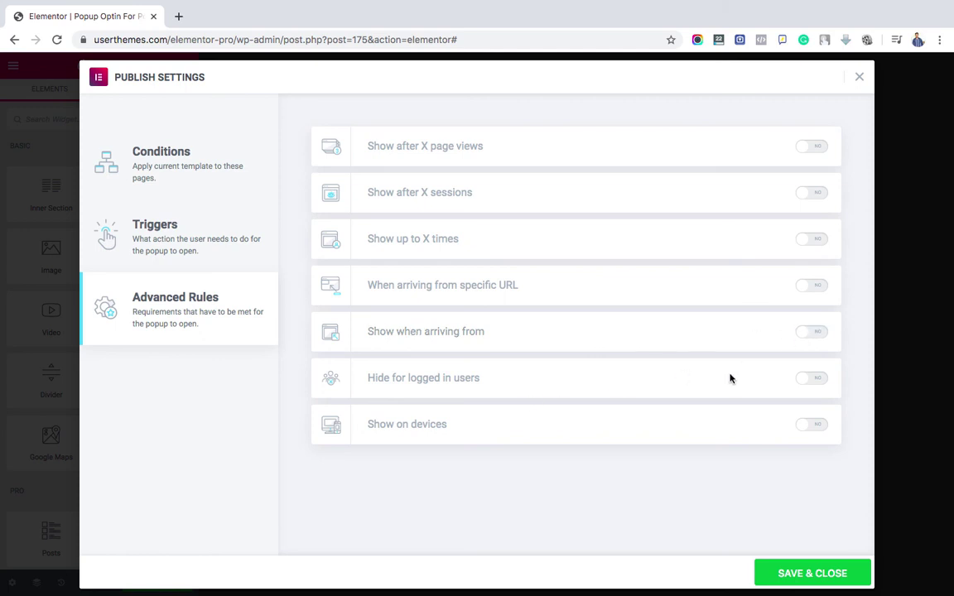
# - Try the Hide for logged in users rule, review its user choices, and switch it off again
pyautogui.click(816, 380)
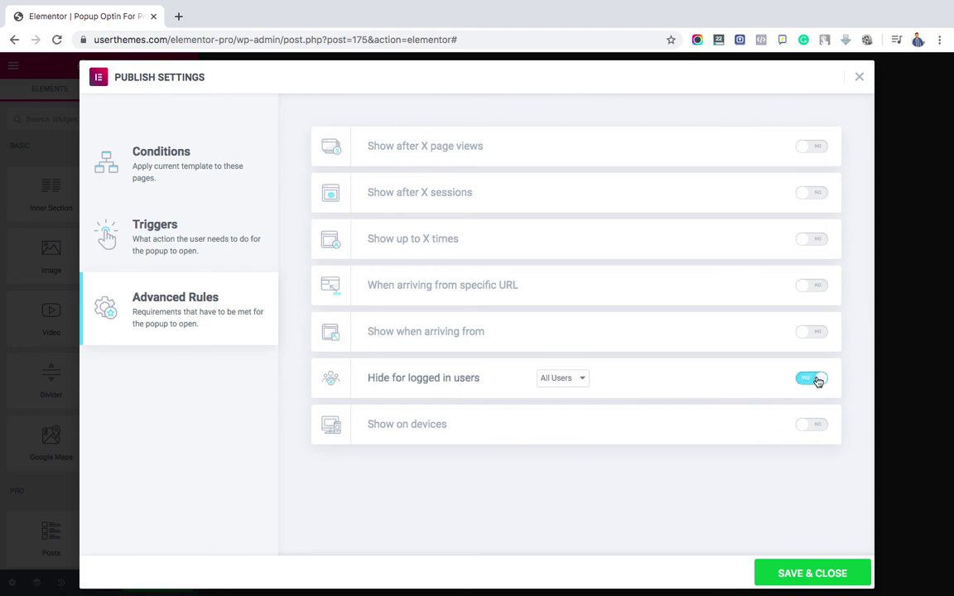
pyautogui.click(561, 378)
pyautogui.click(637, 377)
pyautogui.click(811, 379)
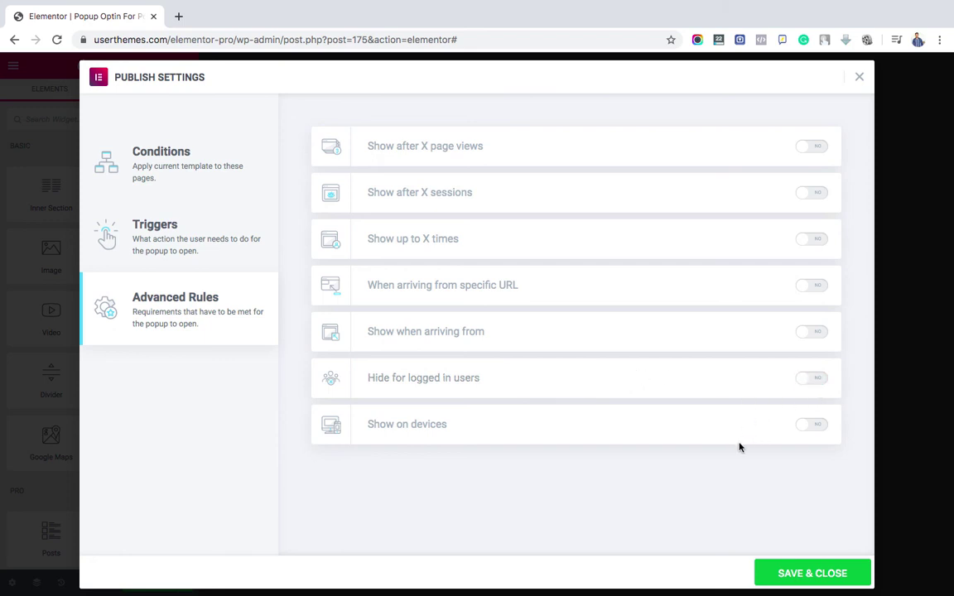
# - Enable the Show on devices rule for Desktop, Tablet and Mobile, and save the publish settings
pyautogui.click(807, 427)
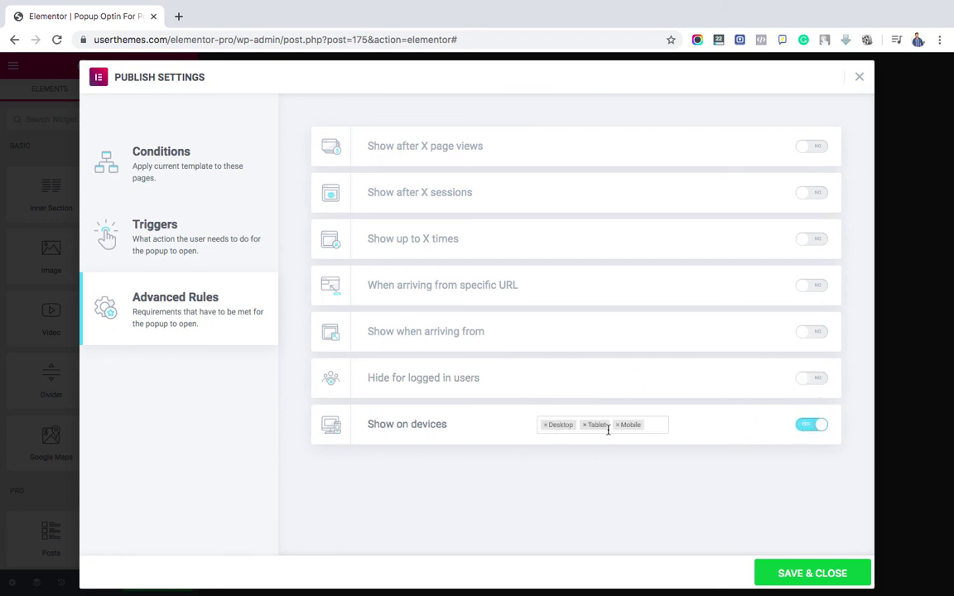
pyautogui.click(820, 577)
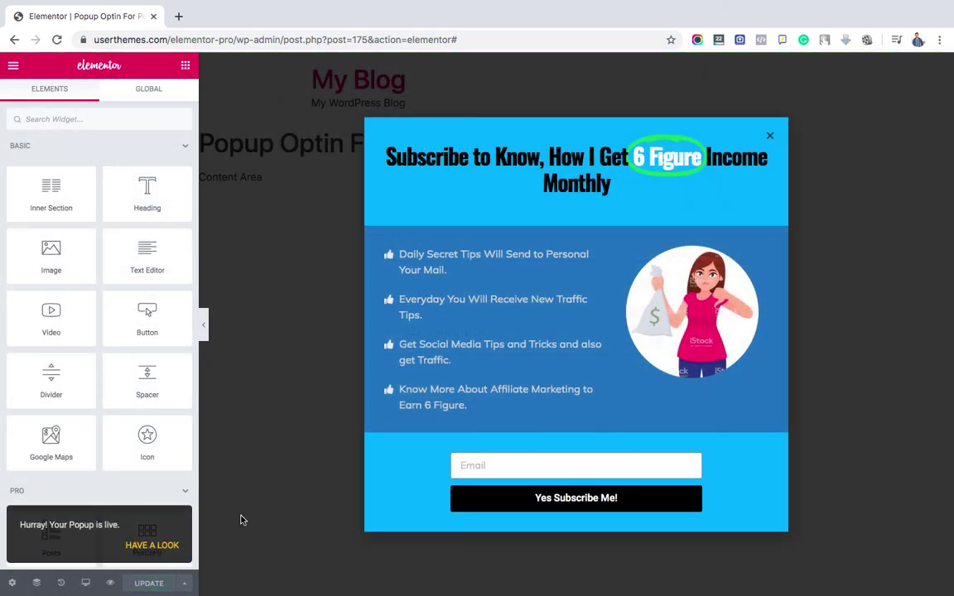
# - View the live post, close the popup, and reload and scroll down the page to test the scroll trigger again
pyautogui.click(169, 547)
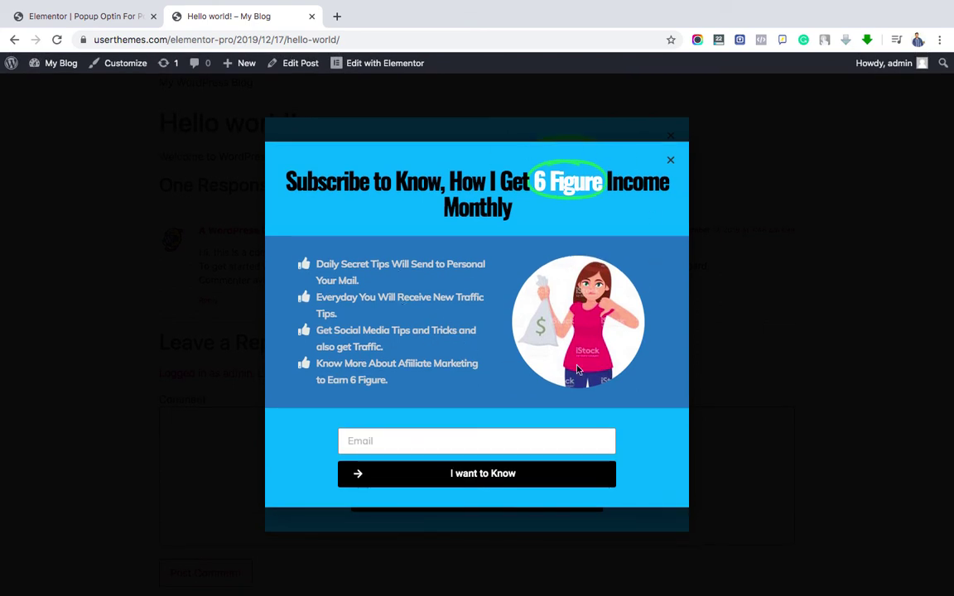
pyautogui.scroll(1, 495, 355)
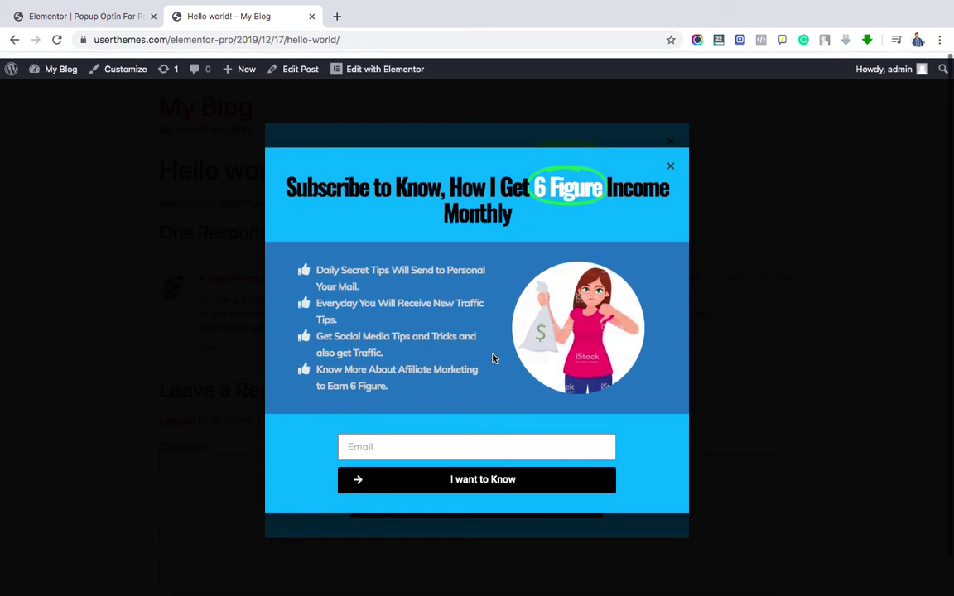
pyautogui.click(670, 160)
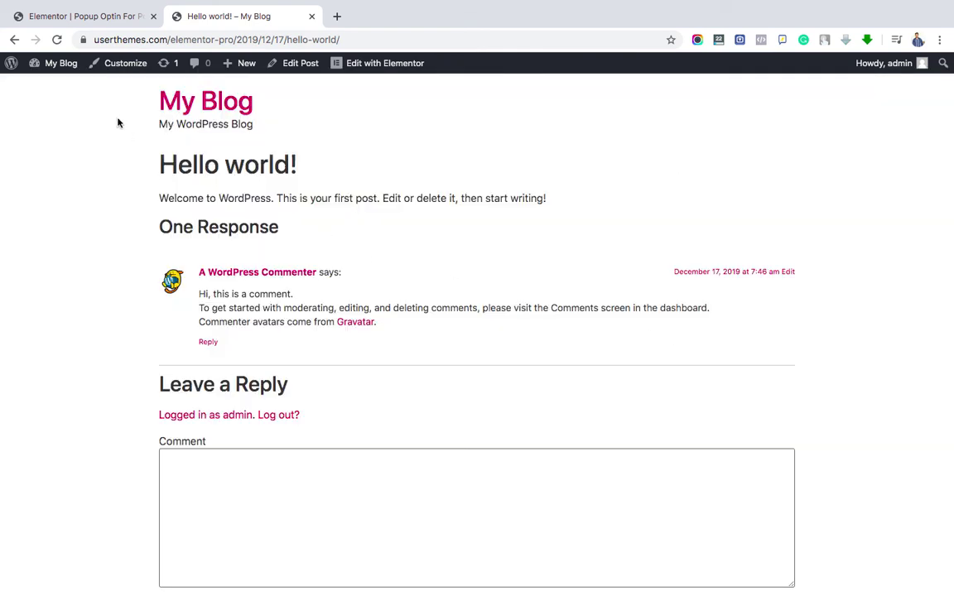
pyautogui.click(58, 40)
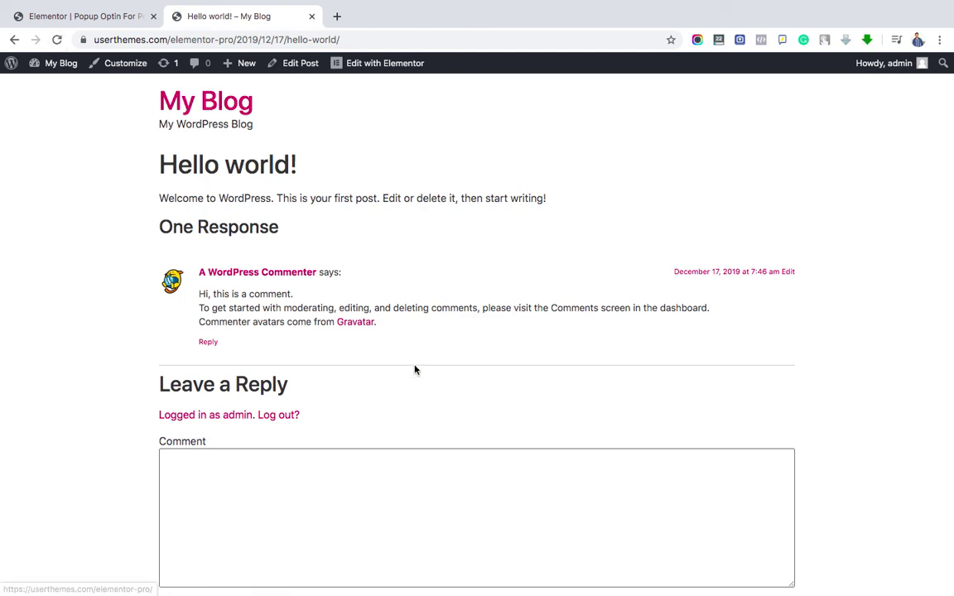
pyautogui.scroll(-1, 415, 370)
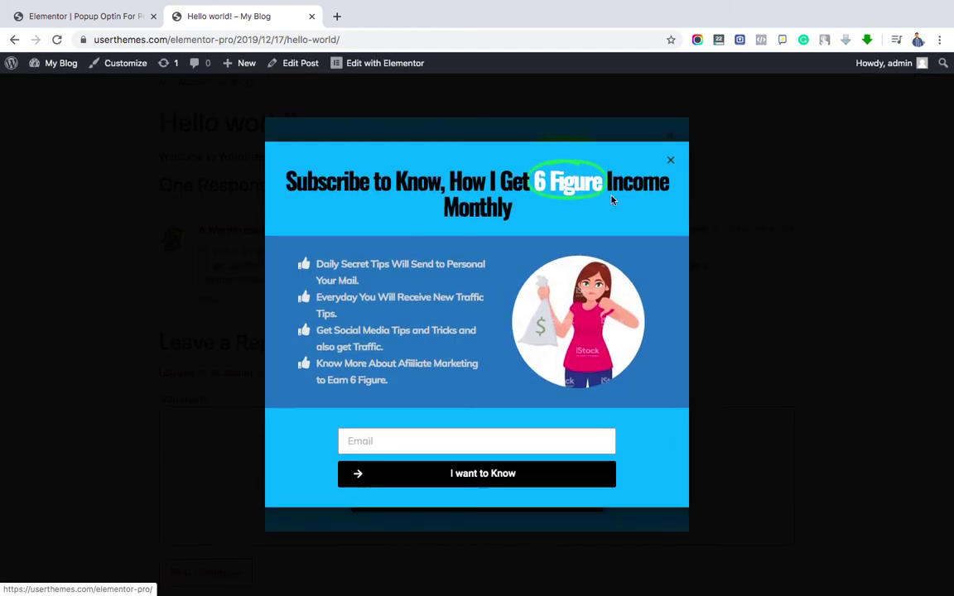